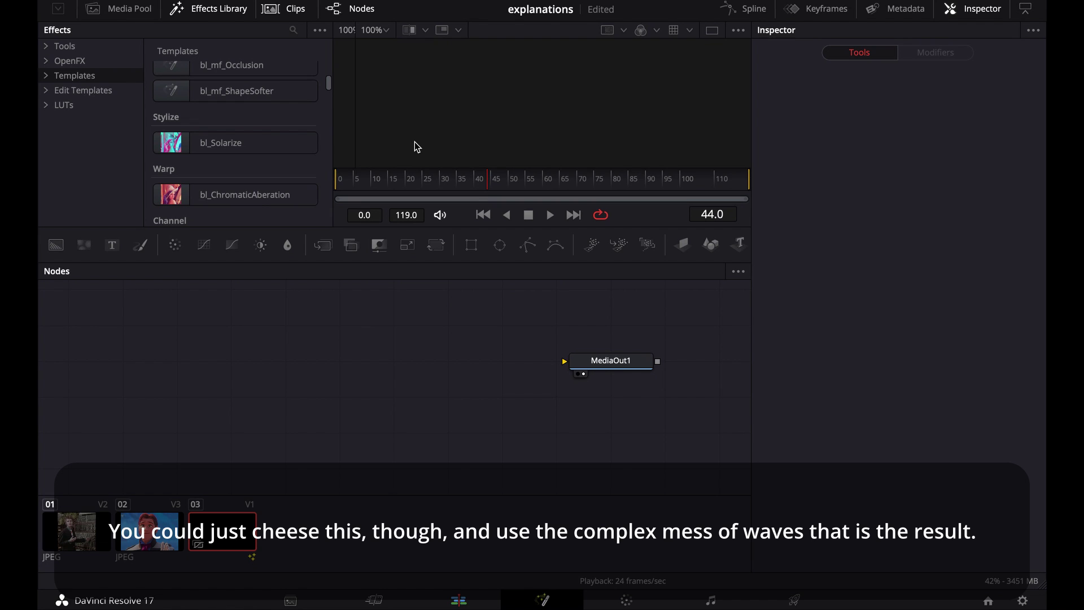
- Add the mynameehhjeff-2.jpg image and the bl_Solarize template as nodes in the graph
{"action": "left_click", "coordinate": [119, 10]}
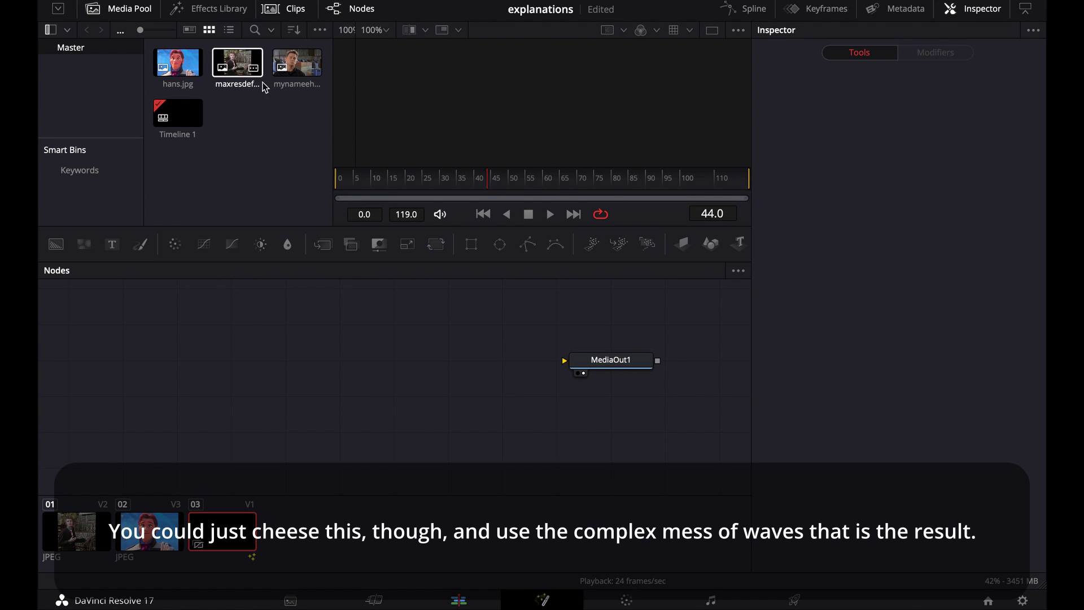
{"action": "left_click", "coordinate": [287, 148]}
{"action": "left_click_drag", "start_coordinate": [296, 63], "coordinate": [267, 364]}
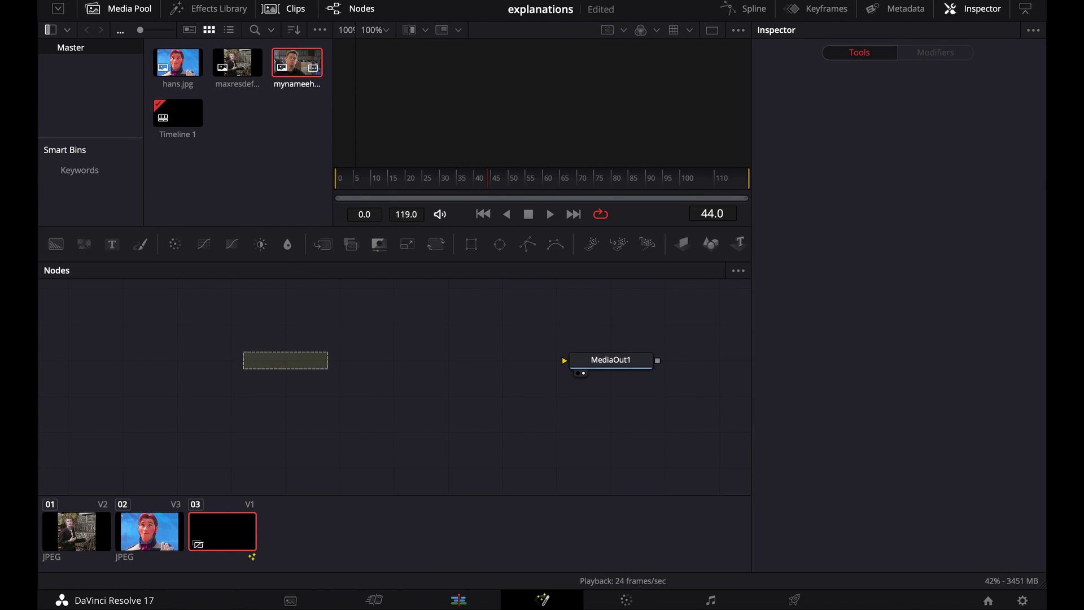
{"action": "left_click", "coordinate": [214, 9]}
{"action": "left_click_drag", "start_coordinate": [241, 147], "coordinate": [412, 364]}
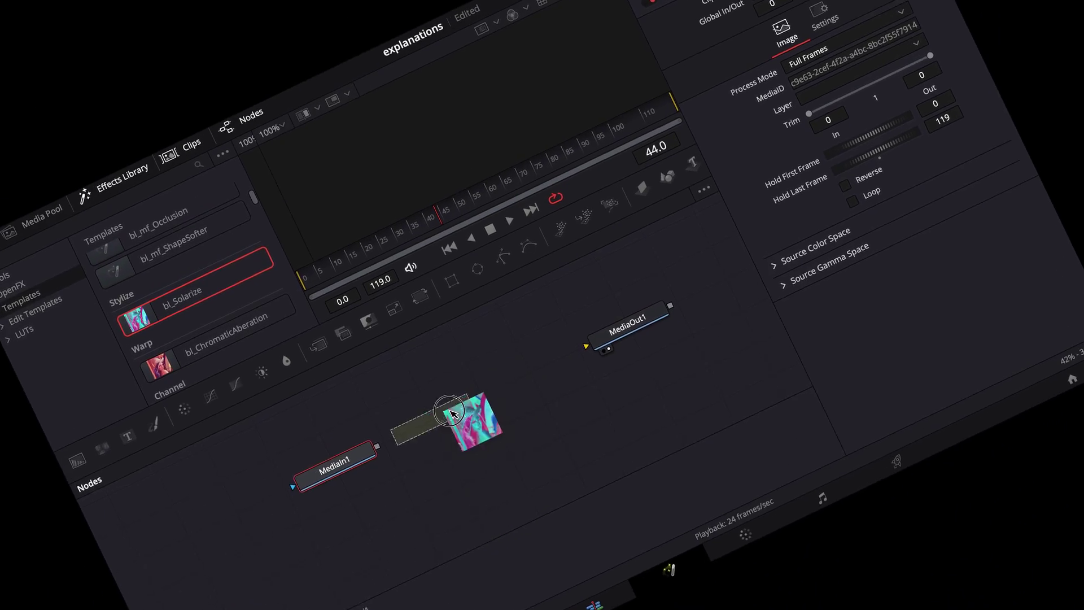
{"action": "left_click_drag", "start_coordinate": [452, 412], "coordinate": [452, 412]}
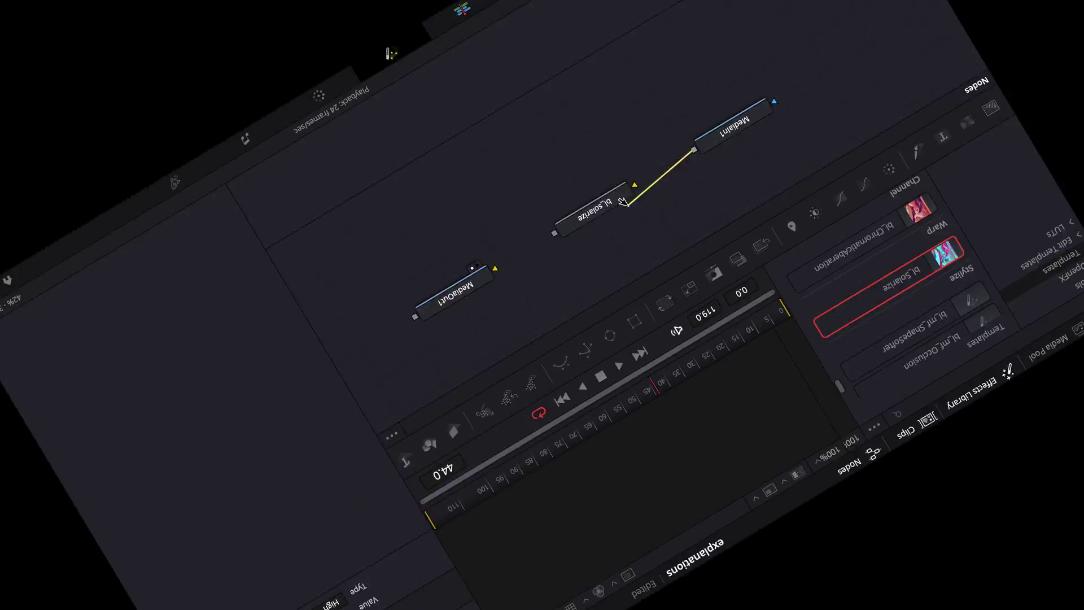
- Wire MediaIn1 into bl_solarize and on to MediaOut1, and view the solarized output
{"action": "left_click_drag", "start_coordinate": [362, 426], "coordinate": [446, 394]}
{"action": "mouse_move", "coordinate": [293, 266]}
{"action": "left_mouse_down"}
{"action": "mouse_move", "coordinate": [395, 373]}
{"action": "mouse_move", "coordinate": [406, 371]}
{"action": "left_mouse_up"}
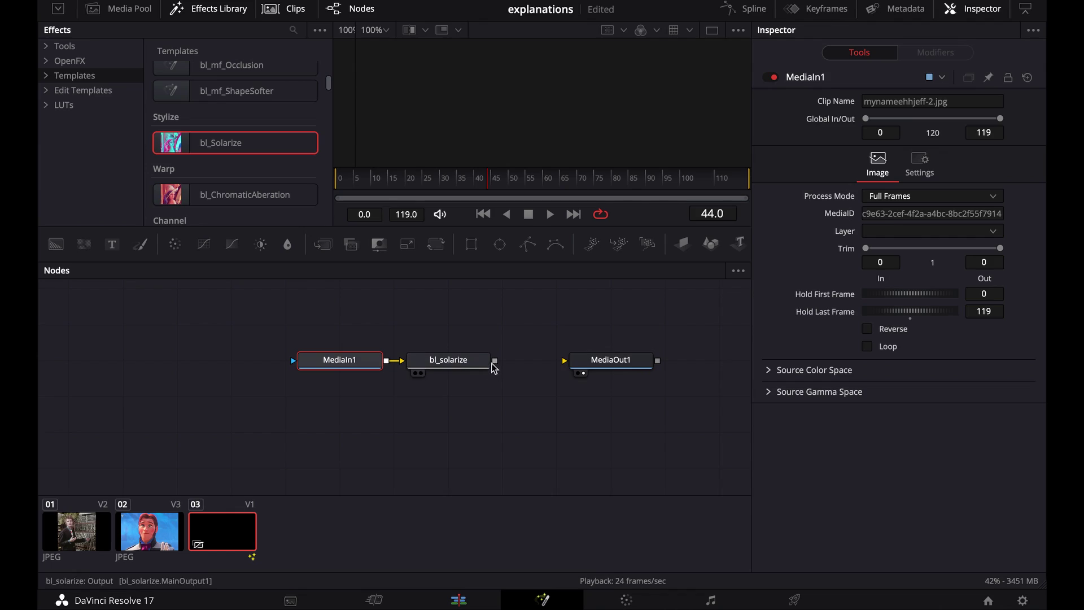
{"action": "left_click_drag", "start_coordinate": [498, 364], "coordinate": [567, 360]}
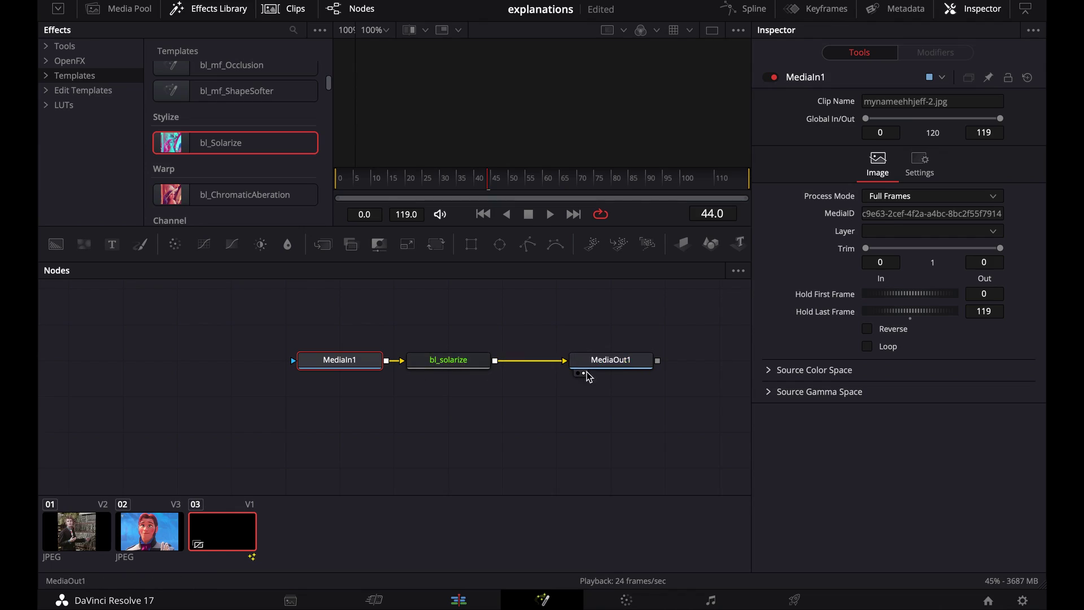
{"action": "left_click", "coordinate": [583, 373]}
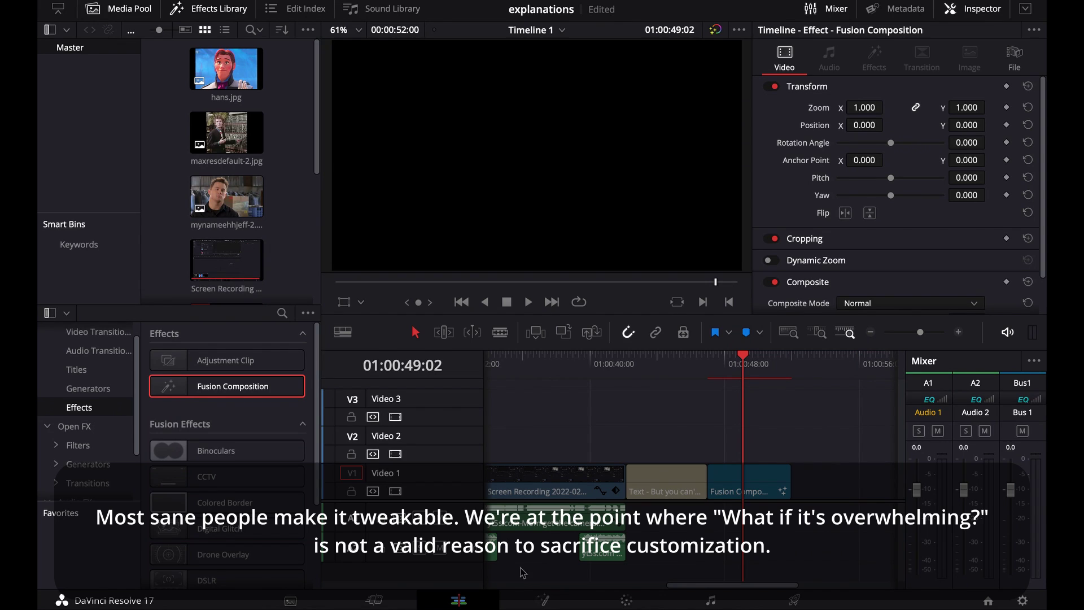
- Open the new Fusion Composition clip on the Fusion page, showing only MediaOut1
{"action": "left_click", "coordinate": [542, 599]}
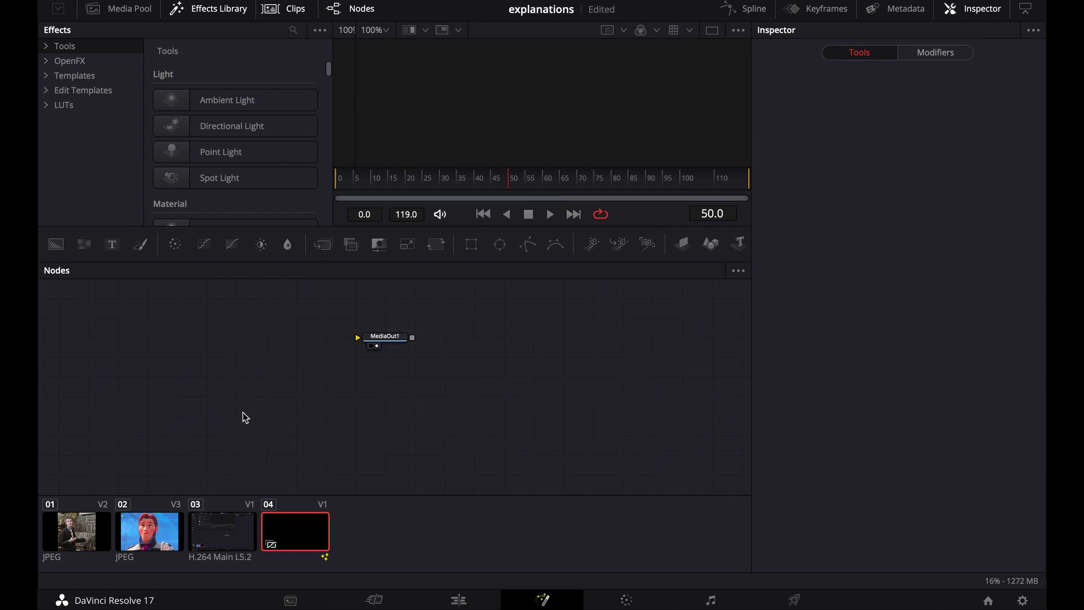
- Scroll the Effects Library Tools list down to the kas_RedBloodCell material
{"action": "left_click", "coordinate": [233, 10]}
{"action": "left_click", "coordinate": [230, 9]}
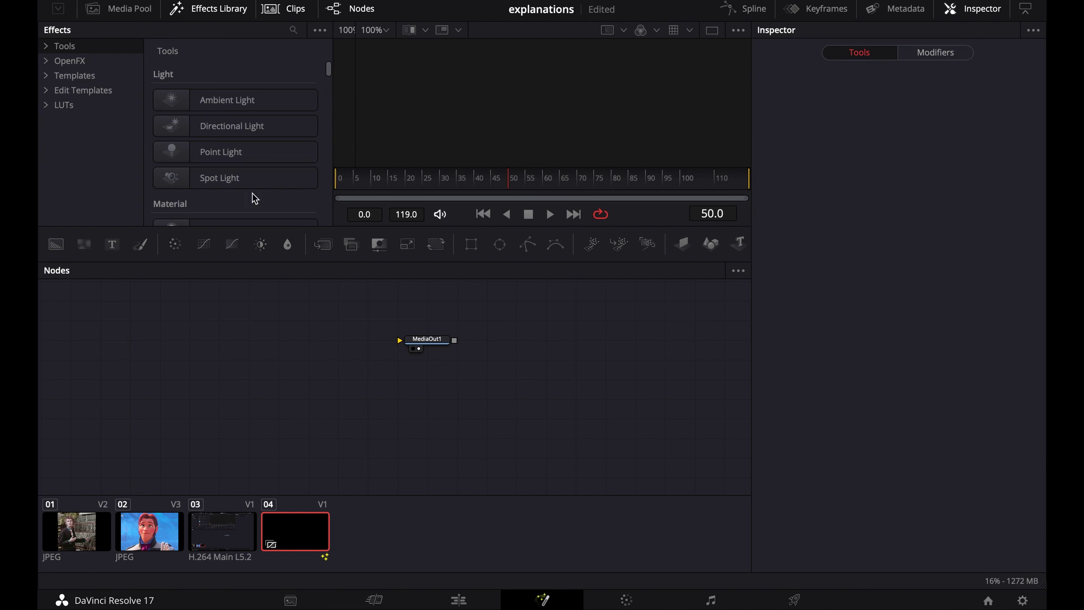
{"action": "scroll", "coordinate": [254, 198], "scroll_direction": "down", "scroll_amount": 5}
{"action": "scroll", "coordinate": [254, 197], "scroll_direction": "down", "scroll_amount": 5}
{"action": "scroll", "coordinate": [254, 197], "scroll_direction": "down", "scroll_amount": 5}
{"action": "scroll", "coordinate": [254, 197], "scroll_direction": "down", "scroll_amount": 5}
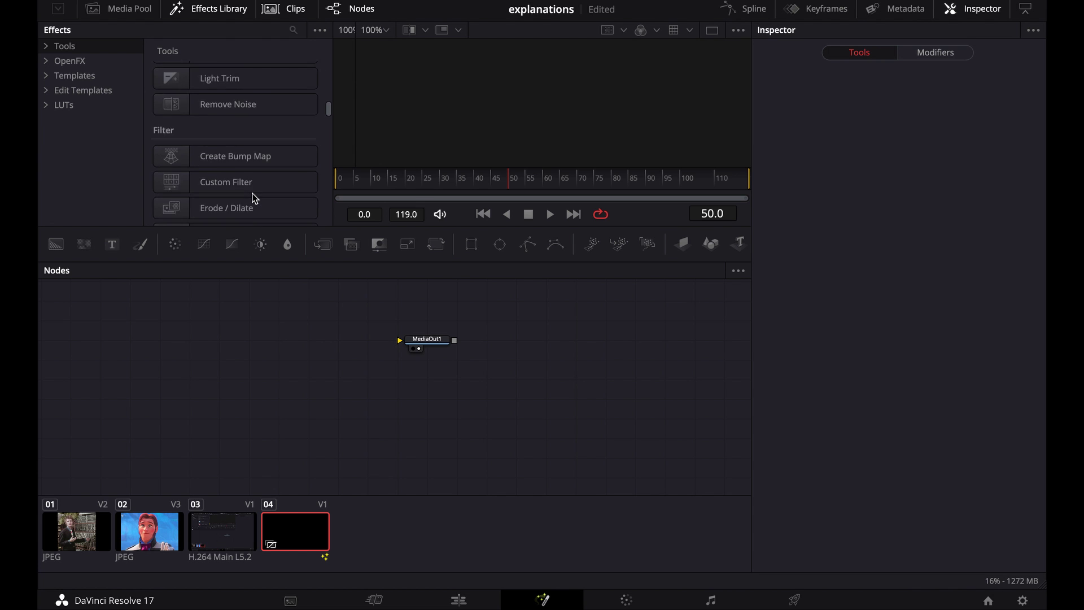
{"action": "scroll", "coordinate": [254, 197], "scroll_direction": "down", "scroll_amount": 5}
{"action": "scroll", "coordinate": [254, 198], "scroll_direction": "down", "scroll_amount": 5}
{"action": "scroll", "coordinate": [253, 193], "scroll_direction": "down", "scroll_amount": 5}
{"action": "scroll", "coordinate": [252, 193], "scroll_direction": "up", "scroll_amount": 10}
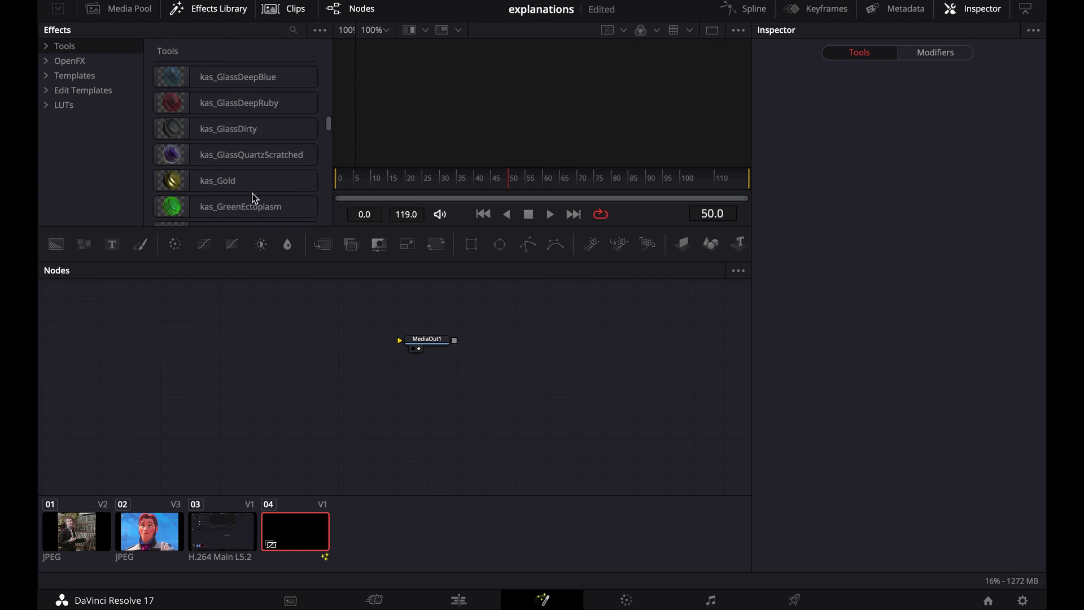
{"action": "scroll", "coordinate": [253, 193], "scroll_direction": "down", "scroll_amount": 5}
{"action": "scroll", "coordinate": [252, 193], "scroll_direction": "down", "scroll_amount": 2}
{"action": "scroll", "coordinate": [253, 193], "scroll_direction": "down", "scroll_amount": 4}
- Add kas_RedBloodCell to the comp and expand it to inspect the inner RedBloodCell group
{"action": "double_click", "coordinate": [243, 152]}
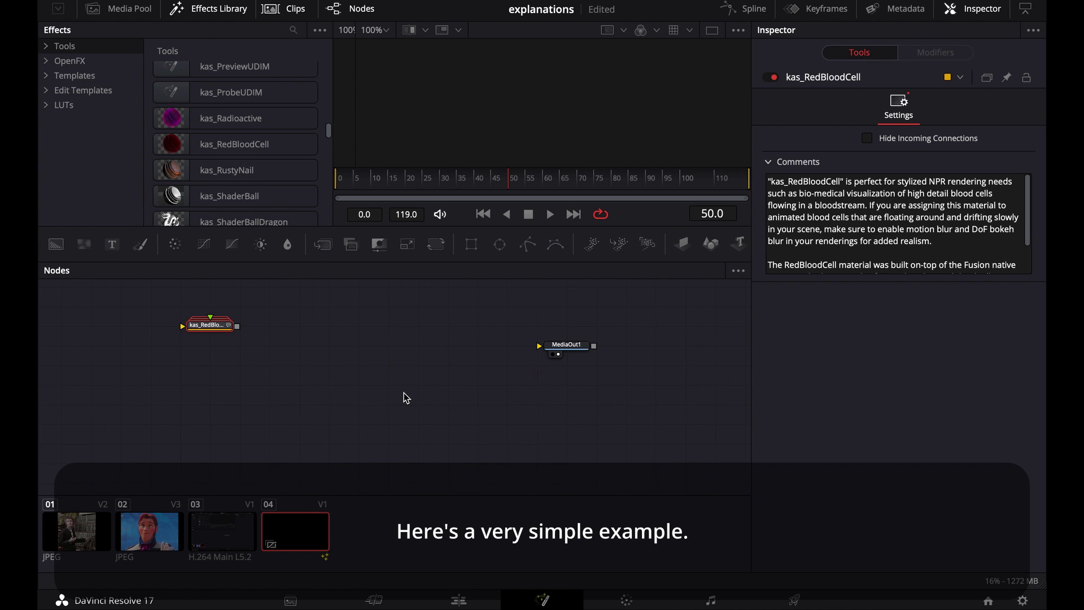
{"action": "double_click", "coordinate": [330, 333]}
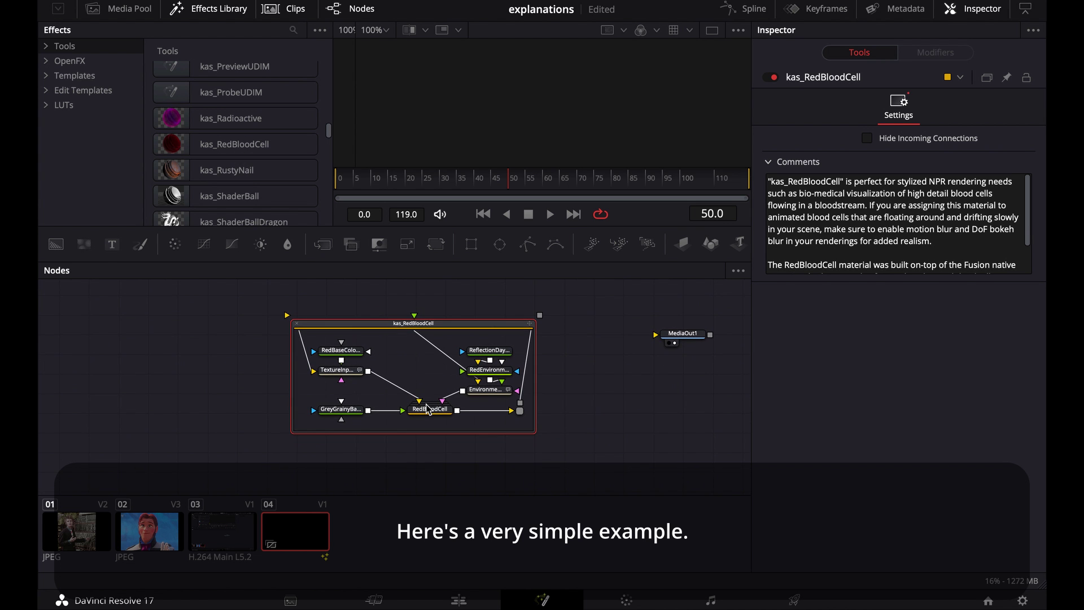
{"action": "left_click", "coordinate": [430, 412]}
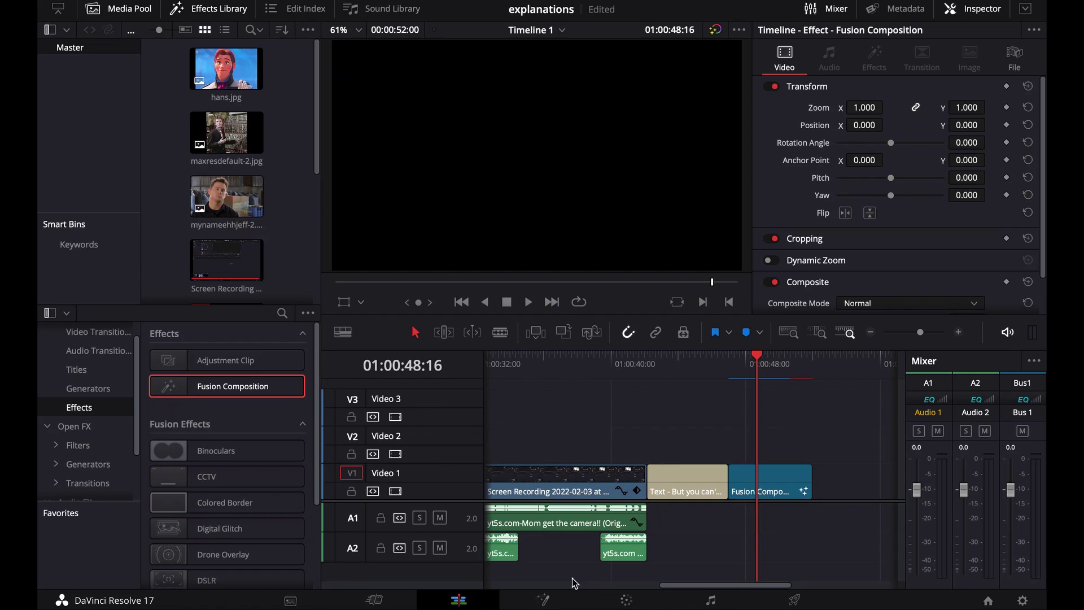
- Back on the Fusion page, drag a kas_RedBloodCell node from Tools into the node graph
{"action": "left_click", "coordinate": [562, 590]}
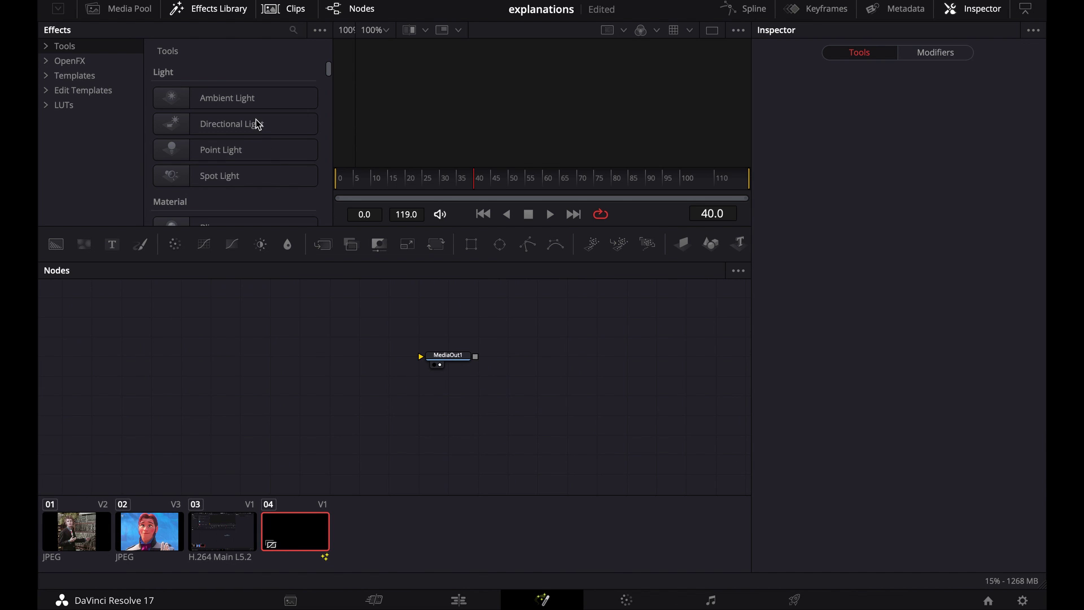
{"action": "scroll", "coordinate": [257, 123], "scroll_direction": "down", "scroll_amount": 5}
{"action": "scroll", "coordinate": [257, 123], "scroll_direction": "down", "scroll_amount": 5}
{"action": "scroll", "coordinate": [256, 123], "scroll_direction": "down", "scroll_amount": 5}
{"action": "scroll", "coordinate": [257, 123], "scroll_direction": "down", "scroll_amount": 5}
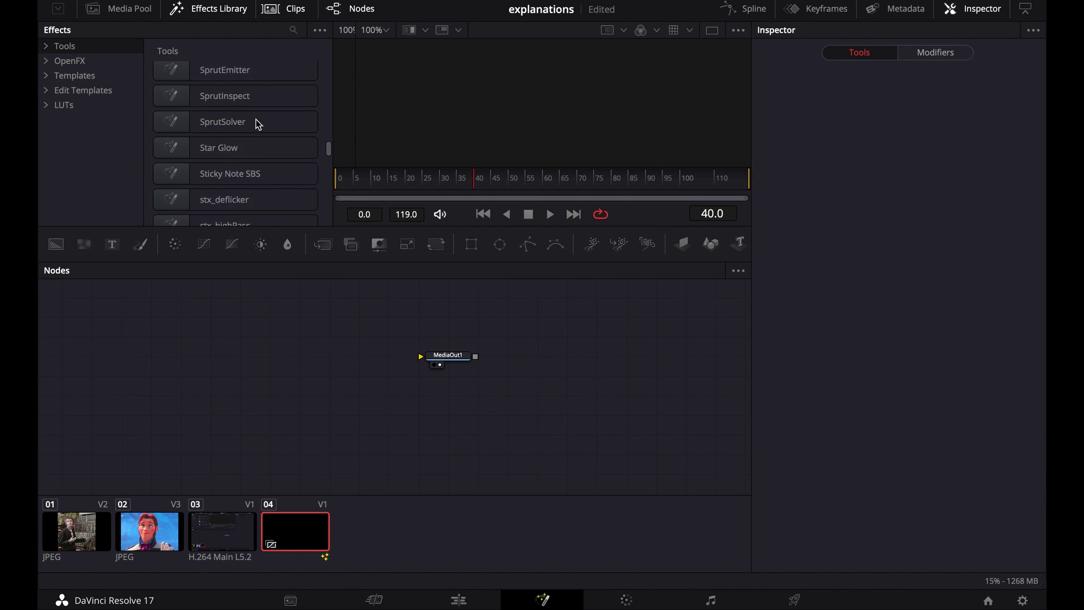
{"action": "scroll", "coordinate": [256, 123], "scroll_direction": "down", "scroll_amount": 2}
{"action": "scroll", "coordinate": [256, 124], "scroll_direction": "up", "scroll_amount": 10}
{"action": "scroll", "coordinate": [257, 123], "scroll_direction": "up", "scroll_amount": 2}
{"action": "scroll", "coordinate": [256, 123], "scroll_direction": "down", "scroll_amount": 2}
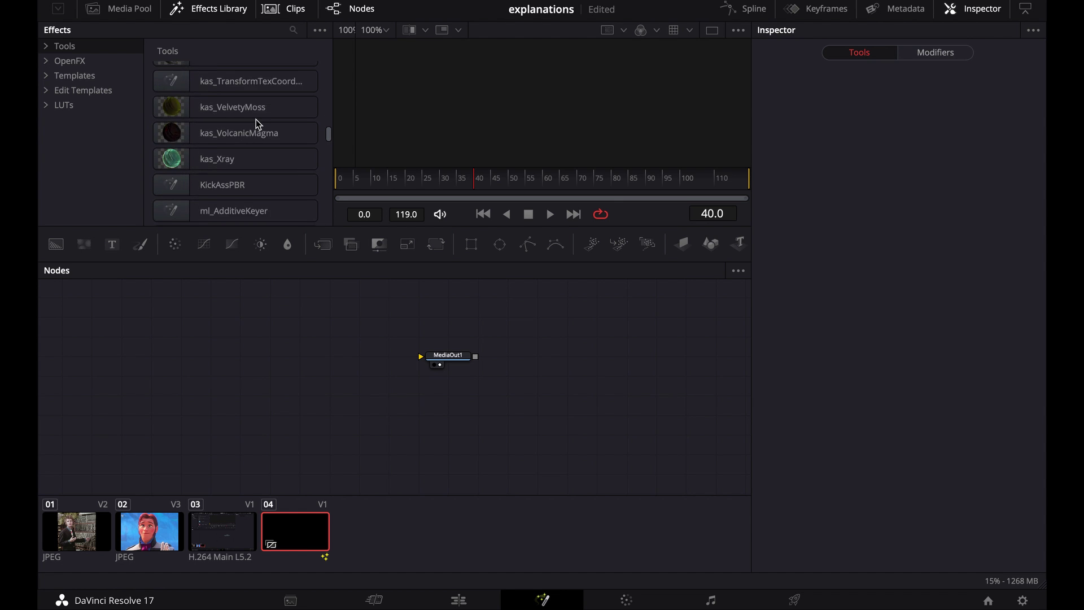
{"action": "scroll", "coordinate": [255, 120], "scroll_direction": "up", "scroll_amount": 3}
{"action": "scroll", "coordinate": [256, 119], "scroll_direction": "up", "scroll_amount": 3}
{"action": "left_click", "coordinate": [248, 107]}
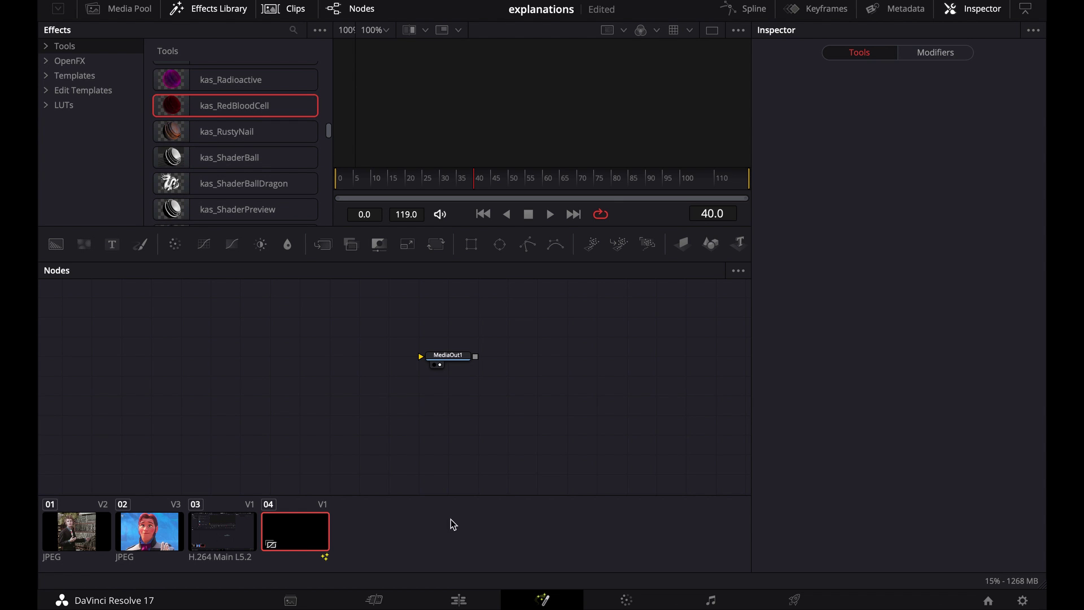
{"action": "left_click_drag", "start_coordinate": [104, 328], "coordinate": [397, 338]}
- Expand the kas_RedBloodCell group to look at its inner nodes
{"action": "double_click", "coordinate": [397, 339]}
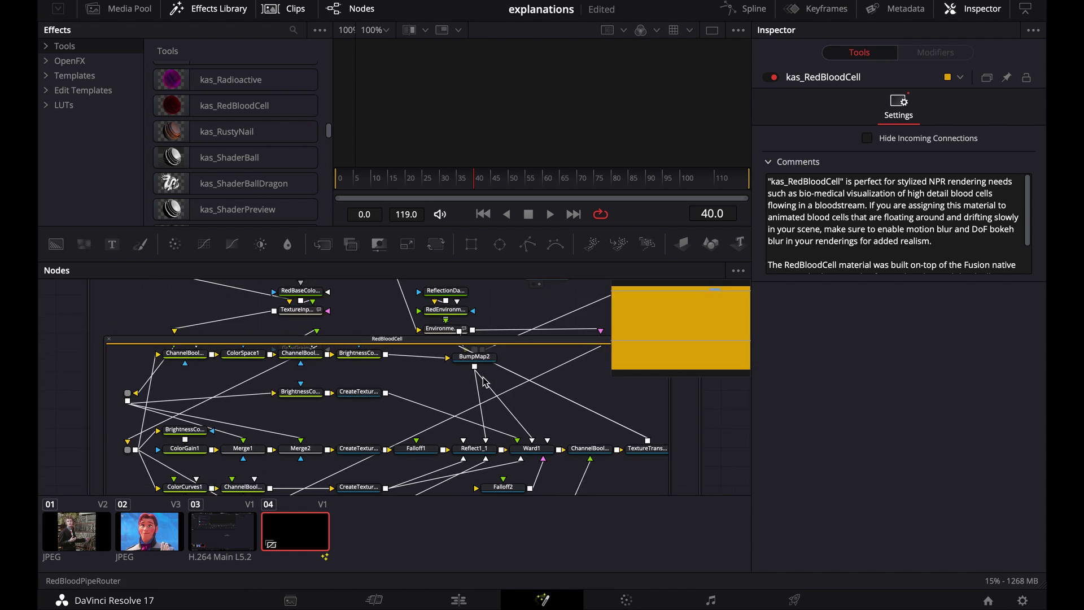
{"action": "scroll", "coordinate": [483, 382], "scroll_direction": "down", "scroll_amount": 5}
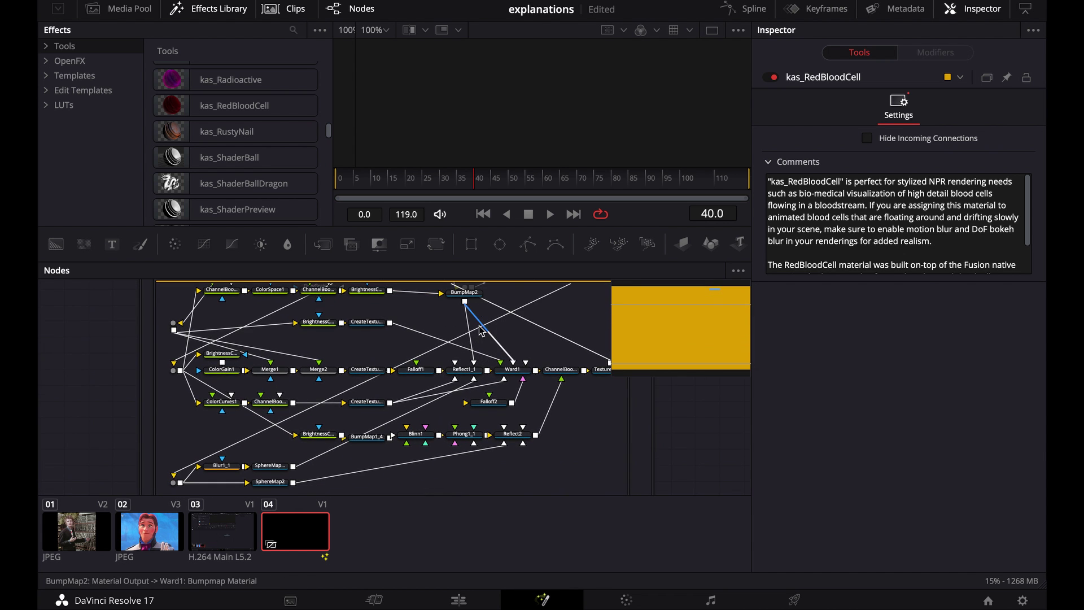
{"action": "scroll", "coordinate": [479, 285], "scroll_direction": "down", "scroll_amount": 1}
{"action": "scroll", "coordinate": [483, 420], "scroll_direction": "up", "scroll_amount": 5}
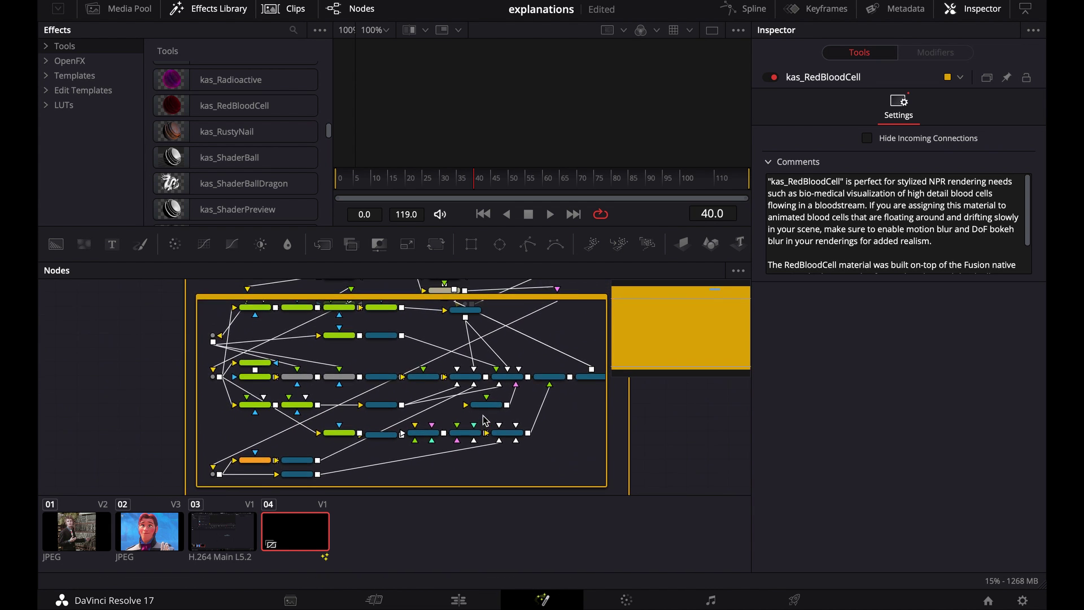
{"action": "scroll", "coordinate": [484, 421], "scroll_direction": "up", "scroll_amount": 4}
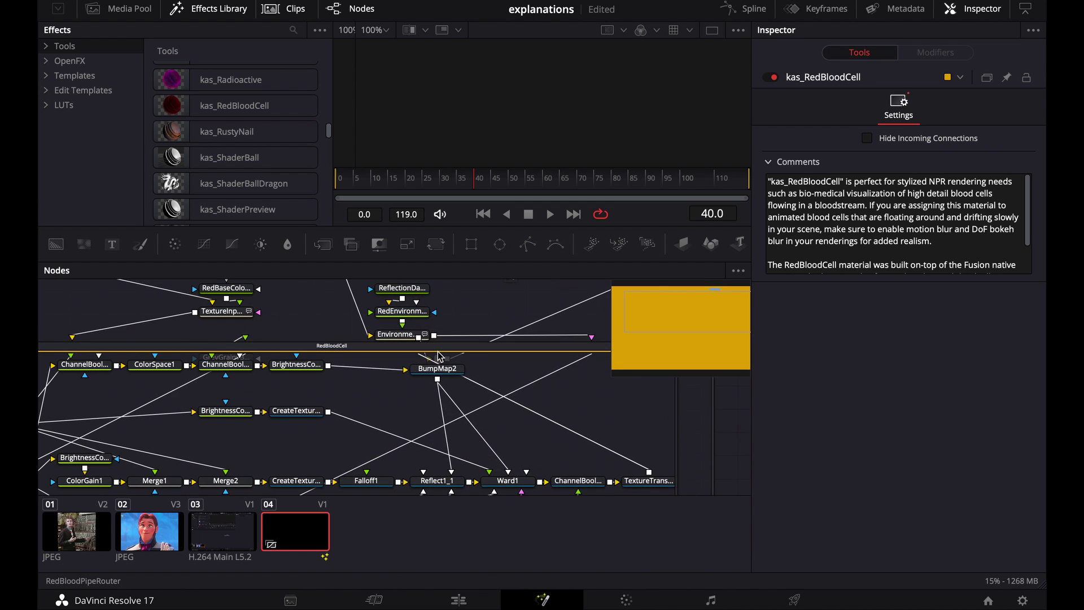
{"action": "scroll", "coordinate": [431, 388], "scroll_direction": "up", "scroll_amount": 3}
{"action": "scroll", "coordinate": [431, 388], "scroll_direction": "right", "scroll_amount": 5}
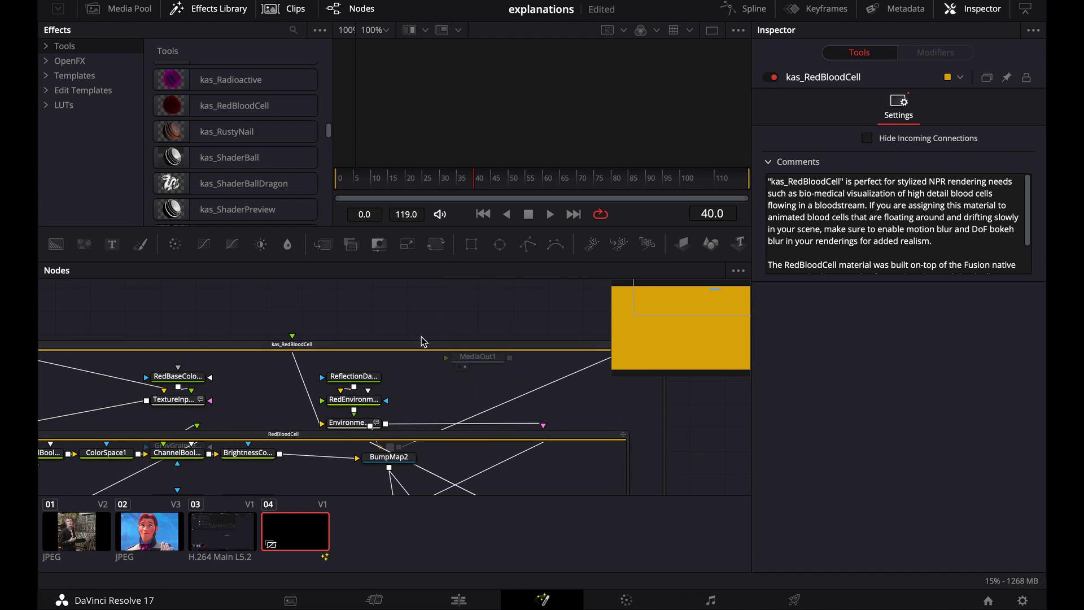
- Move the kas_RedBloodCell group left and down, away from MediaOut1
{"action": "left_click", "coordinate": [287, 350]}
{"action": "left_click_drag", "start_coordinate": [286, 350], "coordinate": [146, 372]}
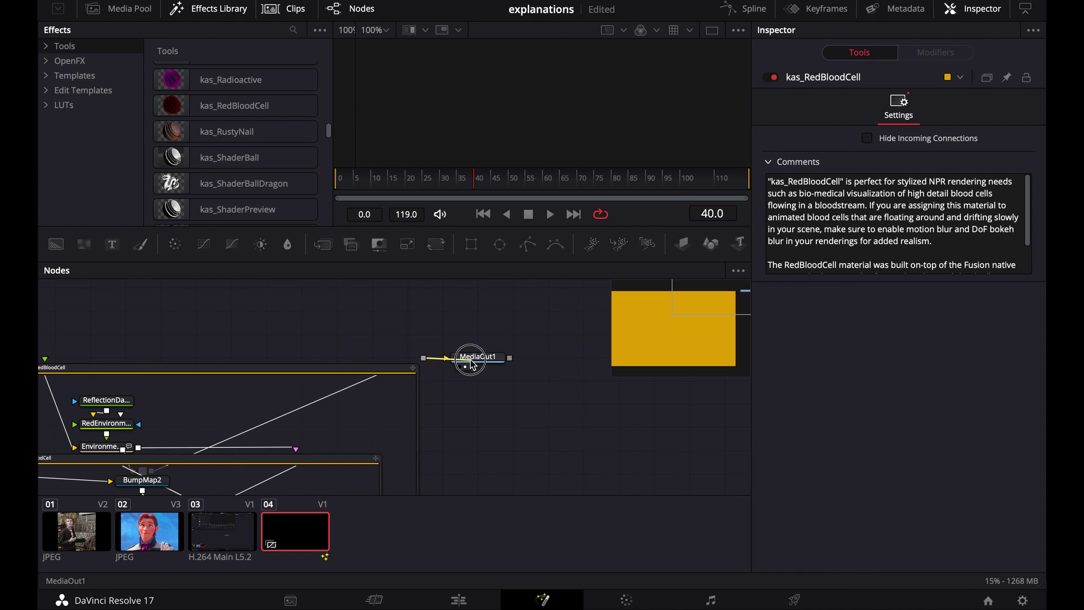
{"action": "scroll", "coordinate": [395, 389], "scroll_direction": "down", "scroll_amount": 3}
{"action": "scroll", "coordinate": [395, 390], "scroll_direction": "left", "scroll_amount": 3}
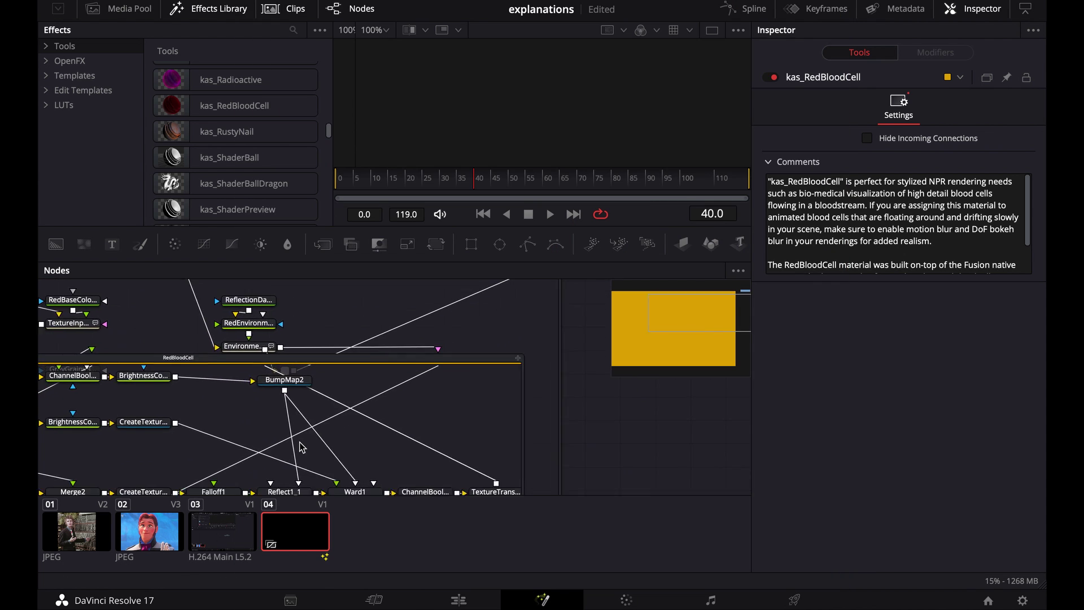
{"action": "scroll", "coordinate": [370, 316], "scroll_direction": "down", "scroll_amount": 1}
{"action": "scroll", "coordinate": [369, 316], "scroll_direction": "left", "scroll_amount": 2}
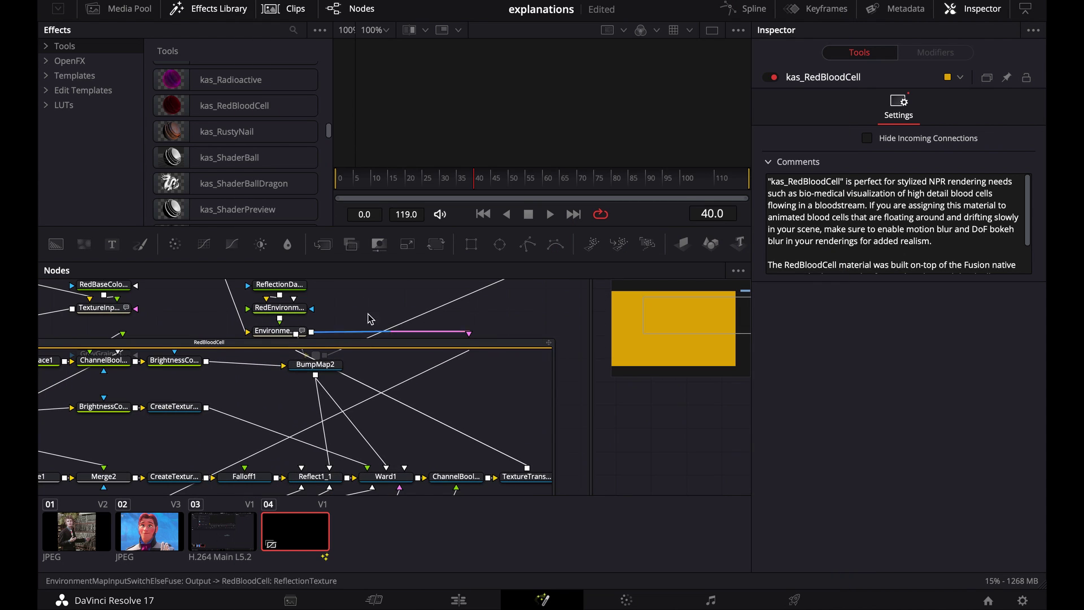
- Load the environment map switch node's settings in the Inspector
{"action": "left_click", "coordinate": [276, 333]}
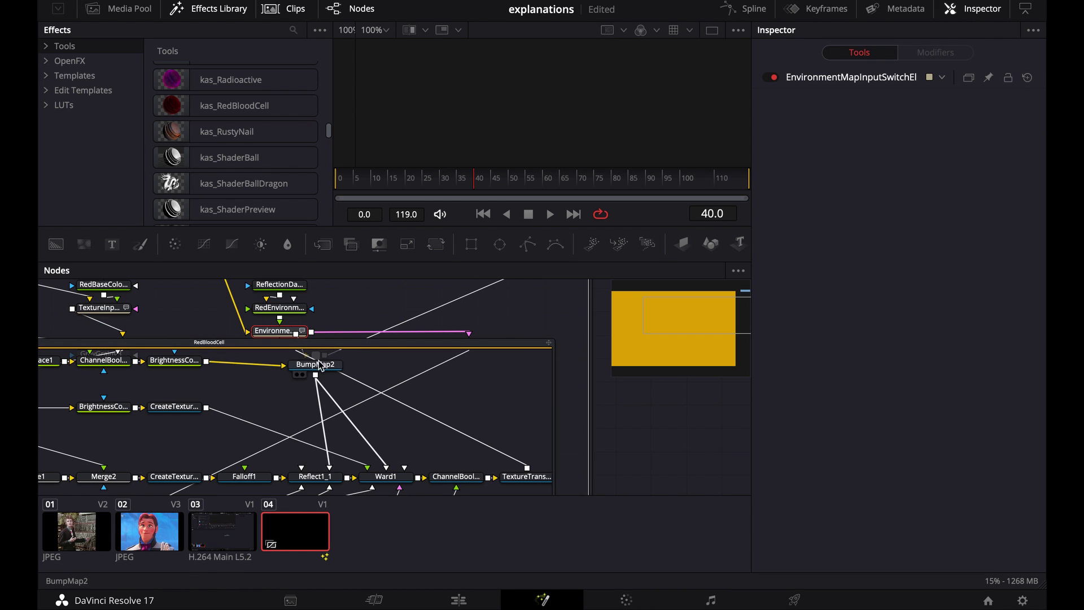
{"action": "scroll", "coordinate": [346, 353], "scroll_direction": "up", "scroll_amount": 2}
{"action": "scroll", "coordinate": [346, 353], "scroll_direction": "right", "scroll_amount": 1}
{"action": "scroll", "coordinate": [344, 347], "scroll_direction": "down", "scroll_amount": 10}
{"action": "scroll", "coordinate": [343, 346], "scroll_direction": "up", "scroll_amount": 3}
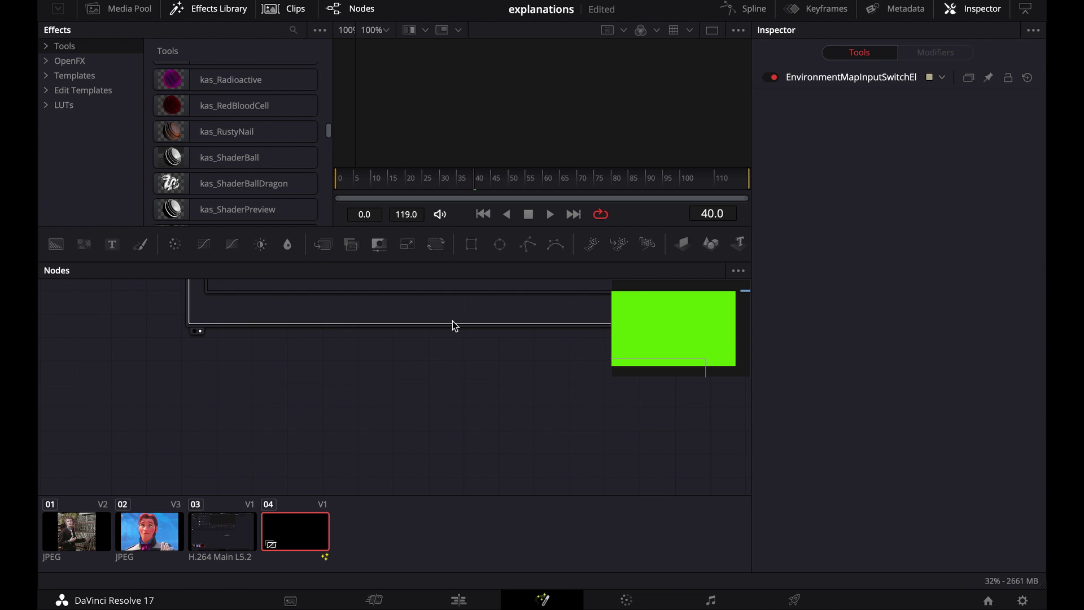
- Raise BrightnessContrast3's Gain from 1.0 to 4.24 in its Inspector controls
{"action": "scroll", "coordinate": [453, 324], "scroll_direction": "up", "scroll_amount": 2}
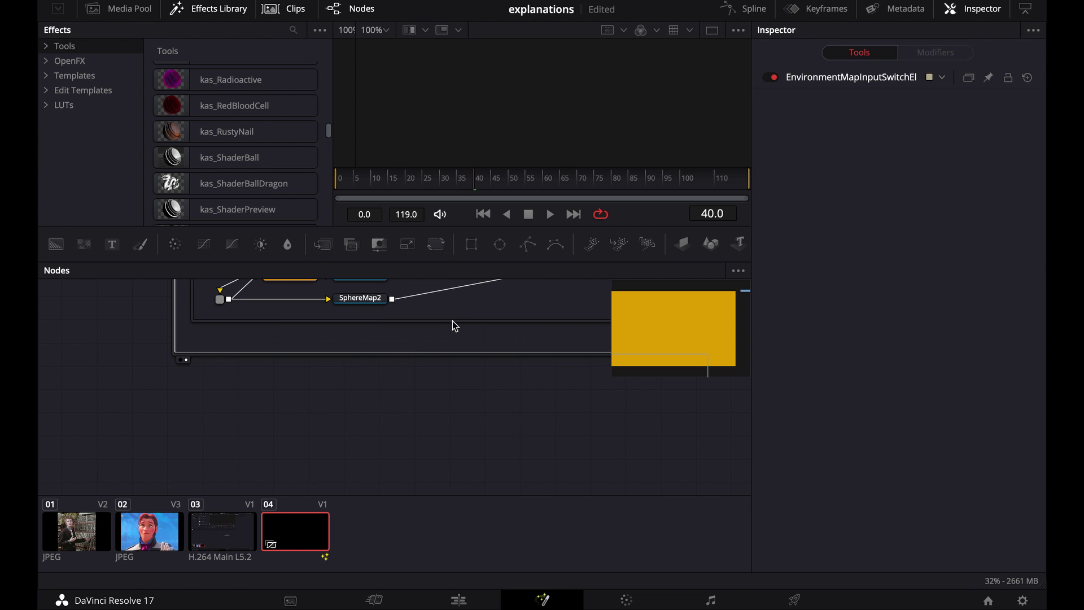
{"action": "scroll", "coordinate": [453, 326], "scroll_direction": "up", "scroll_amount": 5}
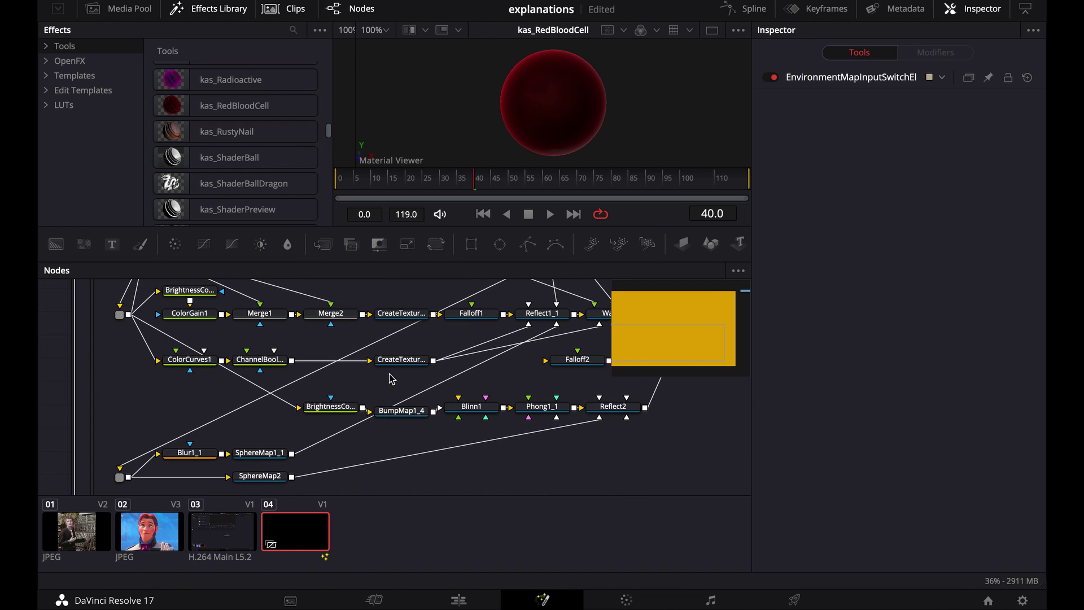
{"action": "left_click", "coordinate": [333, 405]}
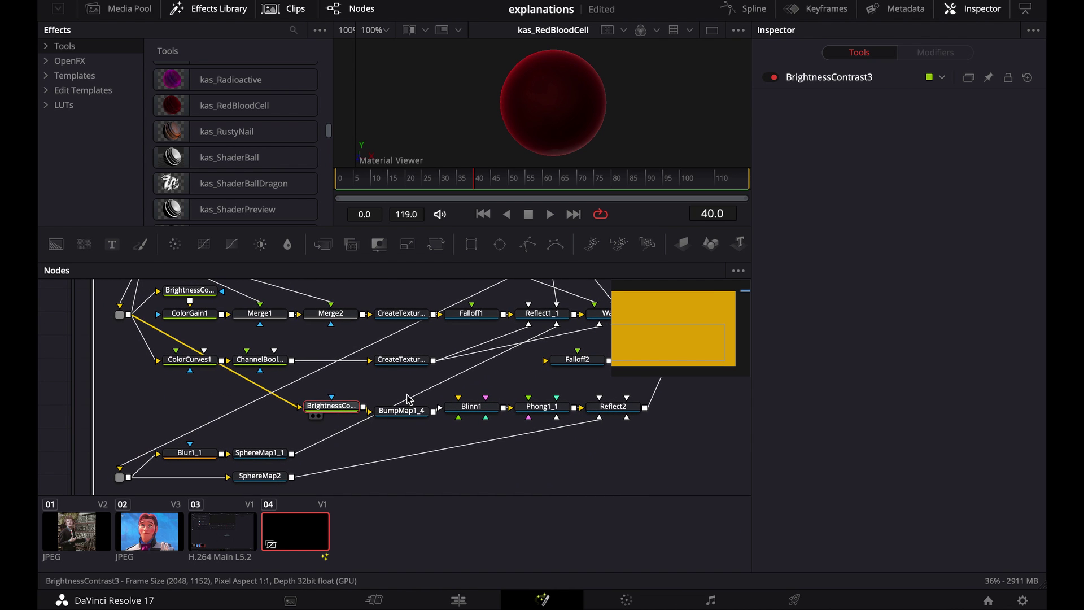
{"action": "left_click", "coordinate": [328, 407]}
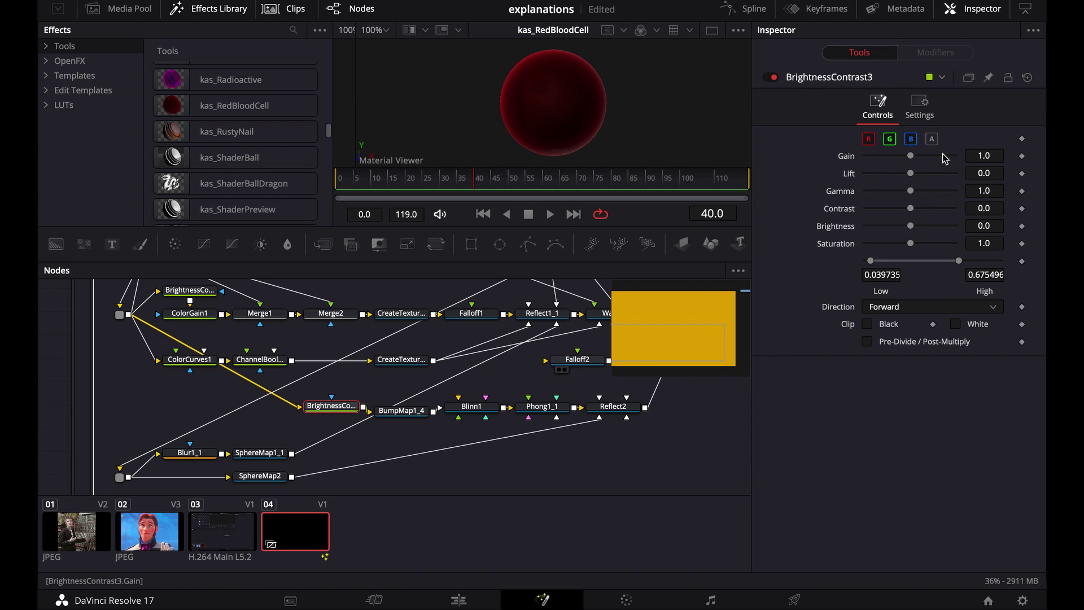
{"action": "left_click_drag", "start_coordinate": [909, 155], "coordinate": [950, 158]}
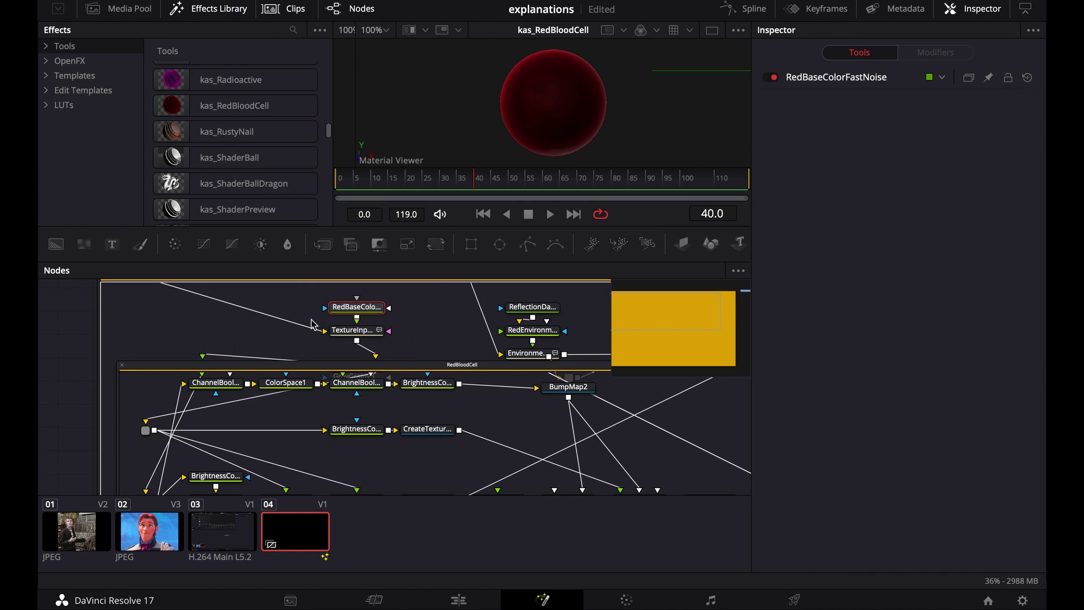
- Change RedBaseColorFastNoise's Color 1 and Color 2 from red to purple shades
{"action": "left_click", "coordinate": [356, 306]}
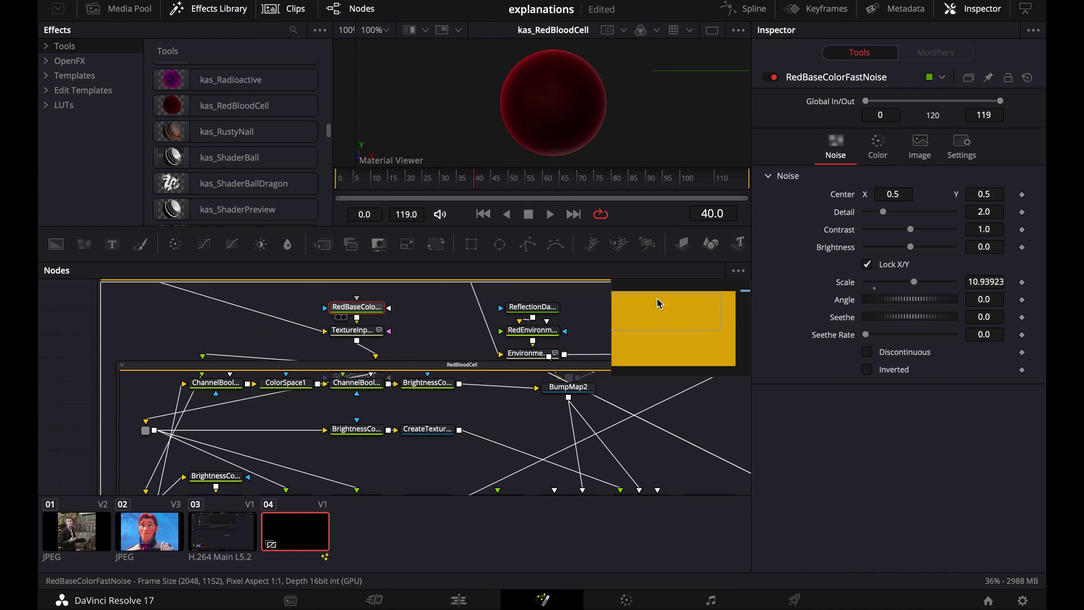
{"action": "left_click", "coordinate": [862, 157]}
{"action": "mouse_move", "coordinate": [901, 350]}
{"action": "left_mouse_down"}
{"action": "mouse_move", "coordinate": [973, 353]}
{"action": "mouse_move", "coordinate": [894, 350]}
{"action": "mouse_move", "coordinate": [941, 368]}
{"action": "left_mouse_up"}
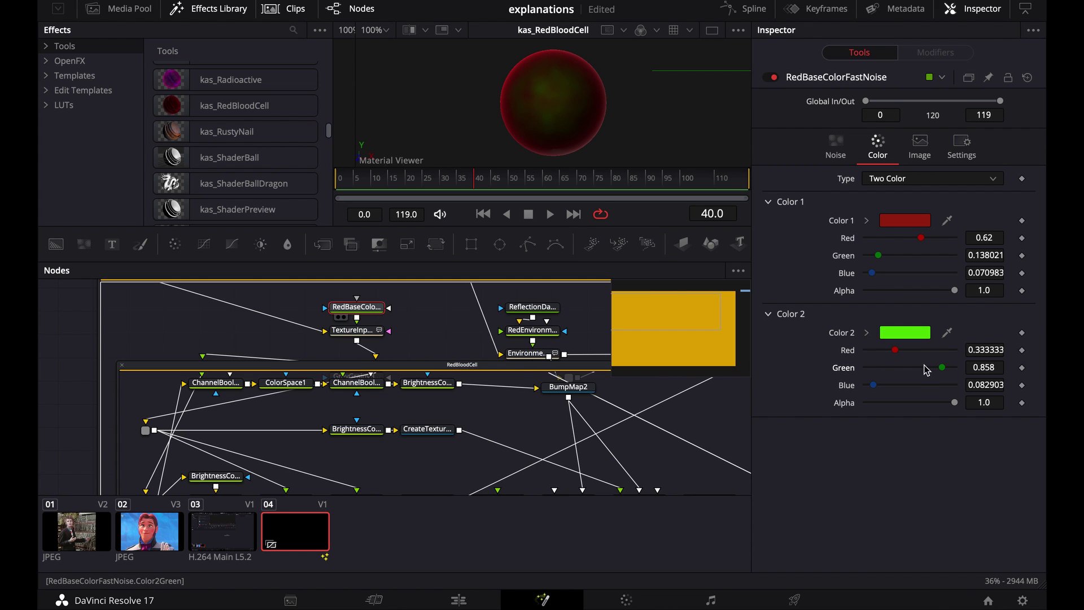
{"action": "key", "text": "ctrl+z"}
{"action": "left_click", "coordinate": [903, 334]}
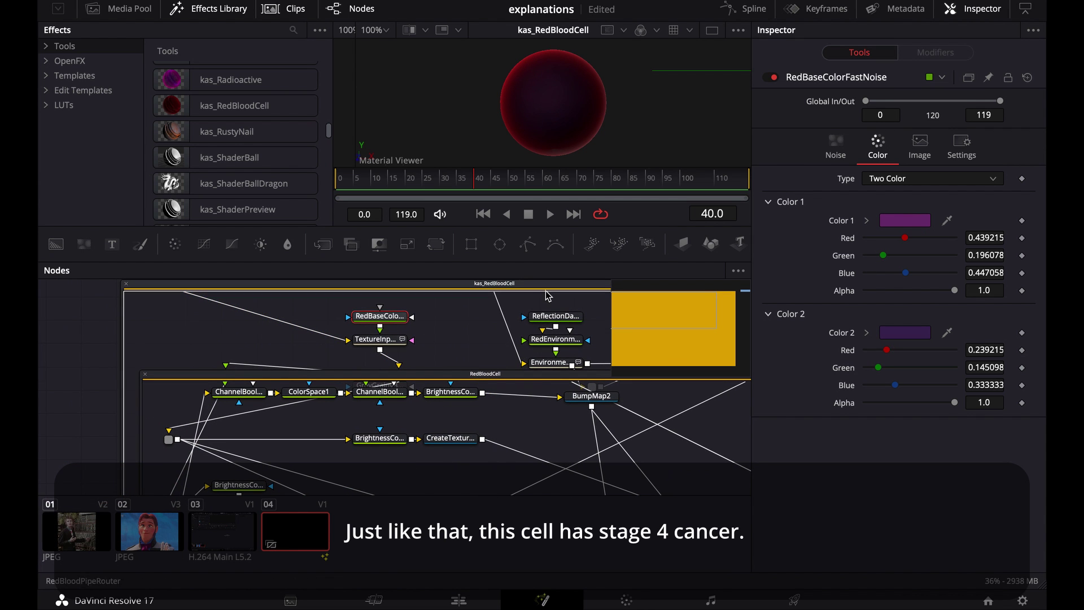
{"action": "scroll", "coordinate": [542, 308], "scroll_direction": "right", "scroll_amount": 10}
{"action": "scroll", "coordinate": [537, 316], "scroll_direction": "up", "scroll_amount": 3}
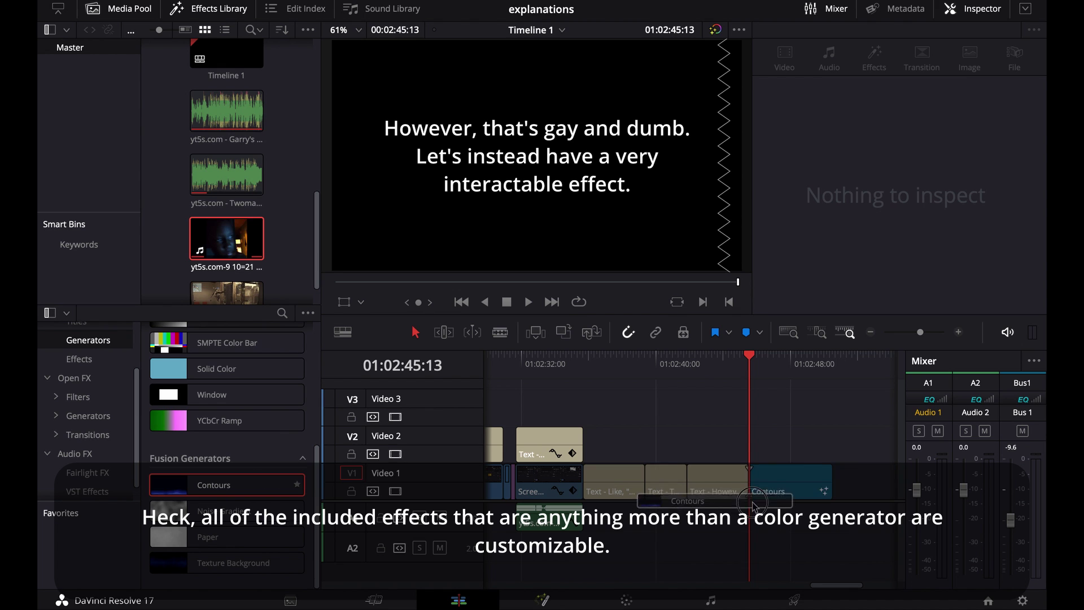
- Add Contours to the end of Video 1, try Version 2, return to Version 1, open it in Fusion
{"action": "left_click_drag", "start_coordinate": [793, 376], "coordinate": [791, 374]}
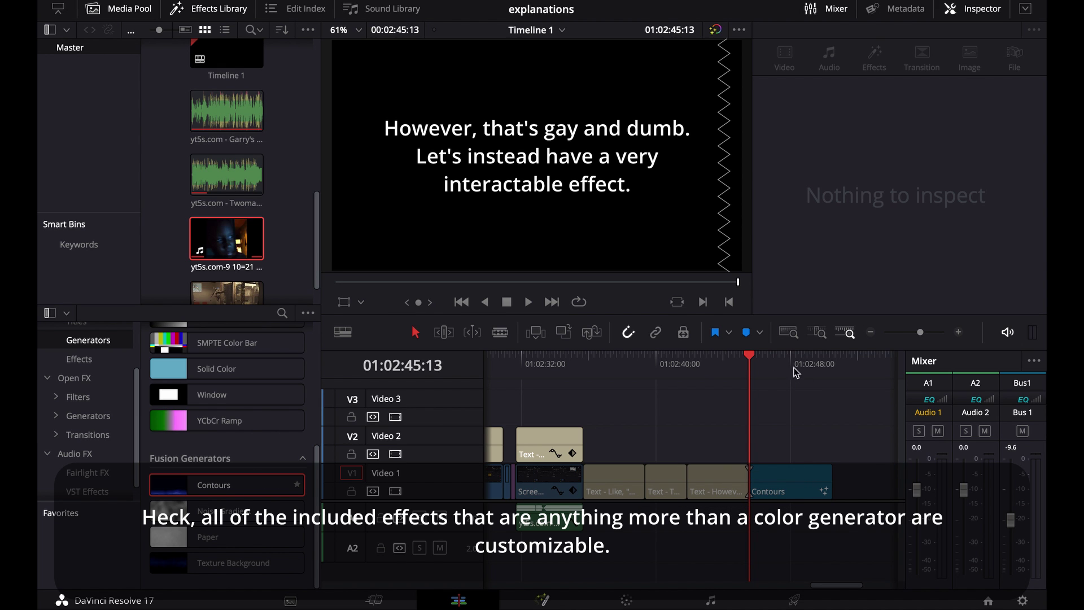
{"action": "left_click", "coordinate": [804, 389]}
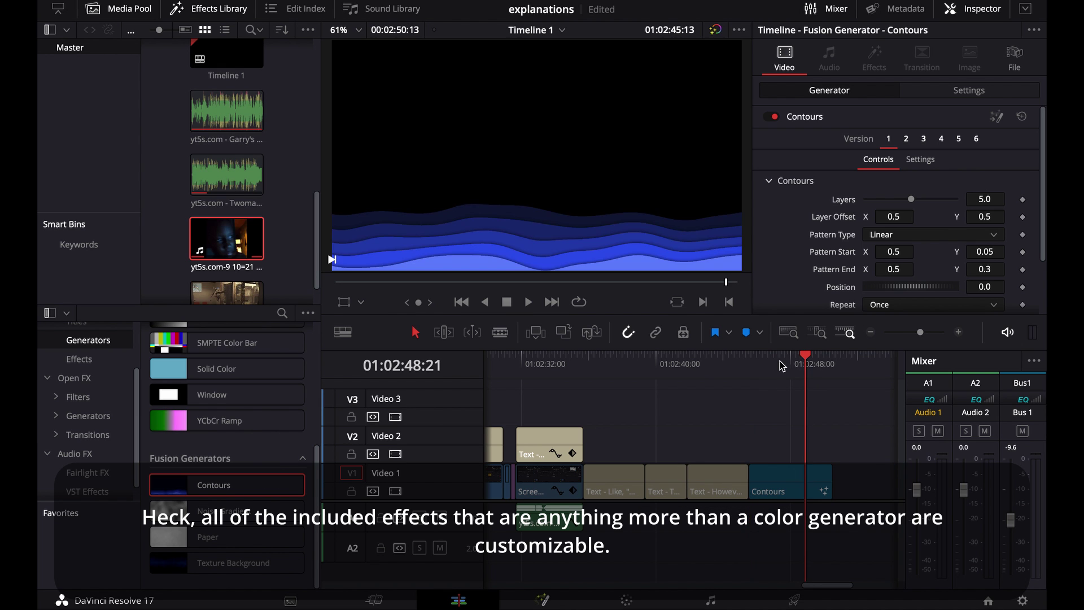
{"action": "left_click", "coordinate": [905, 139]}
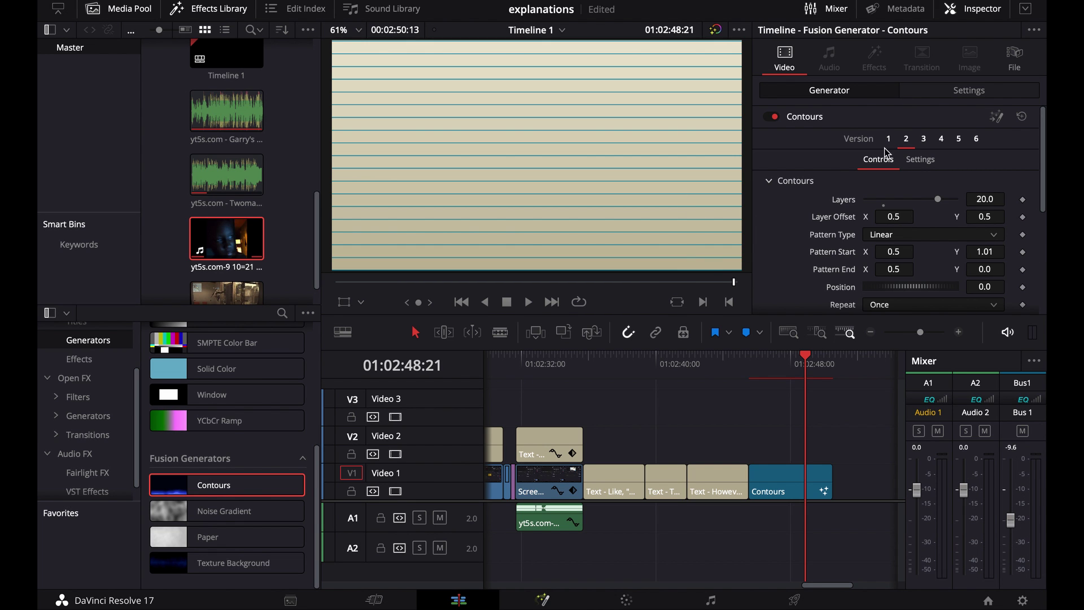
{"action": "left_click", "coordinate": [888, 140]}
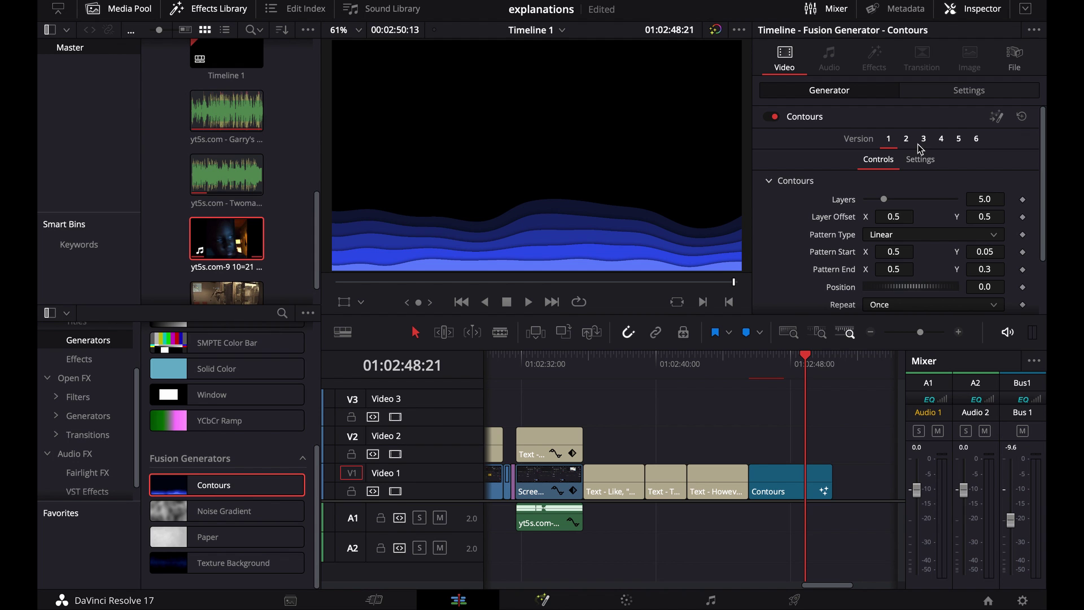
{"action": "left_click", "coordinate": [568, 594]}
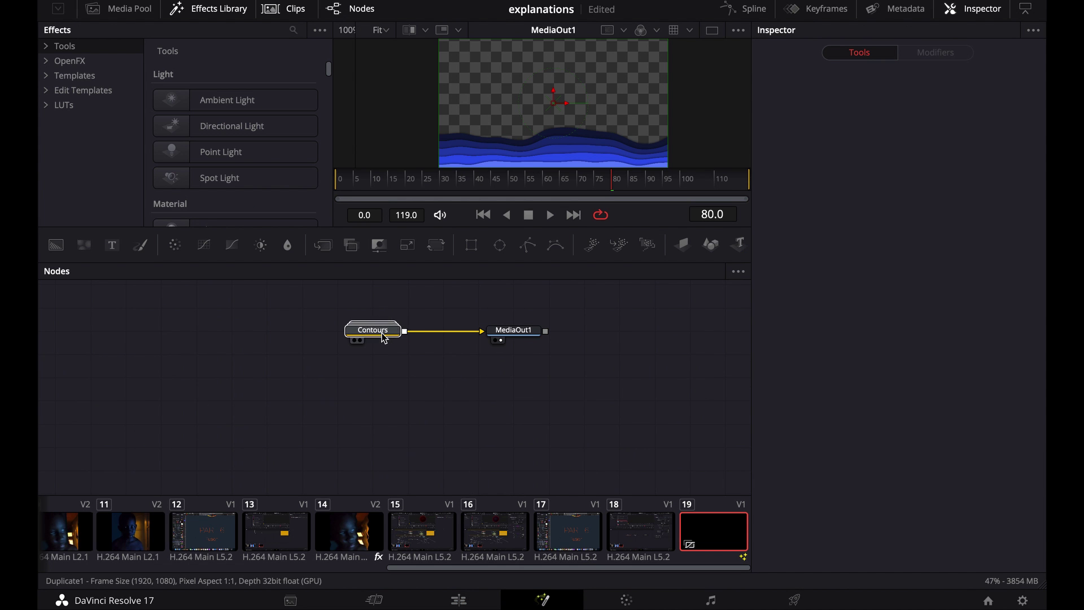
- Expand the Contours group, shift it lower left, and set Duplicate1's Copies to 100000
{"action": "double_click", "coordinate": [380, 334]}
{"action": "left_click_drag", "start_coordinate": [384, 324], "coordinate": [290, 317]}
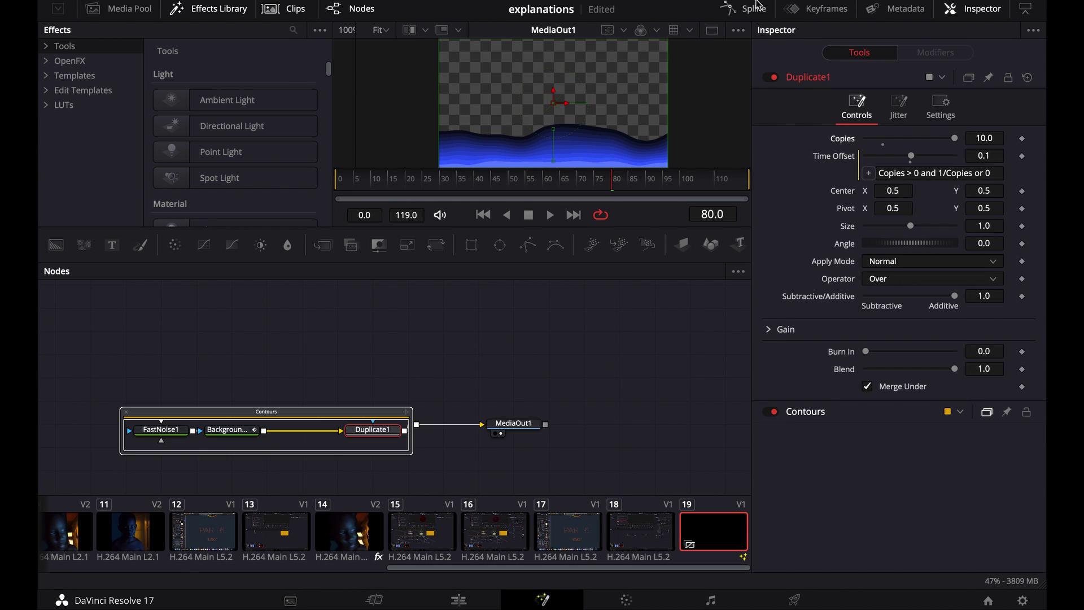
{"action": "left_click", "coordinate": [998, 140]}
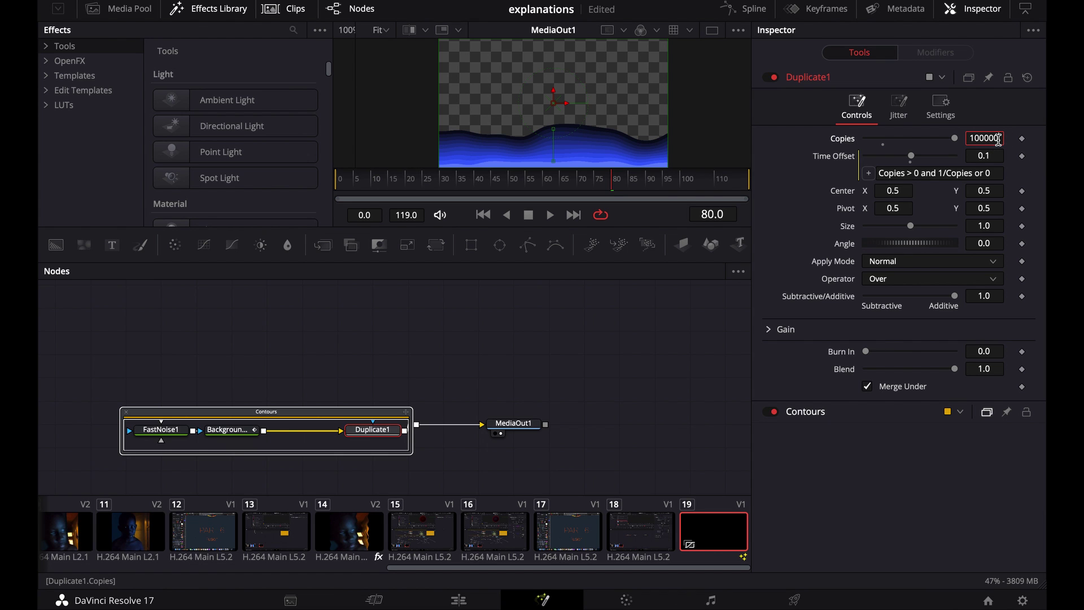